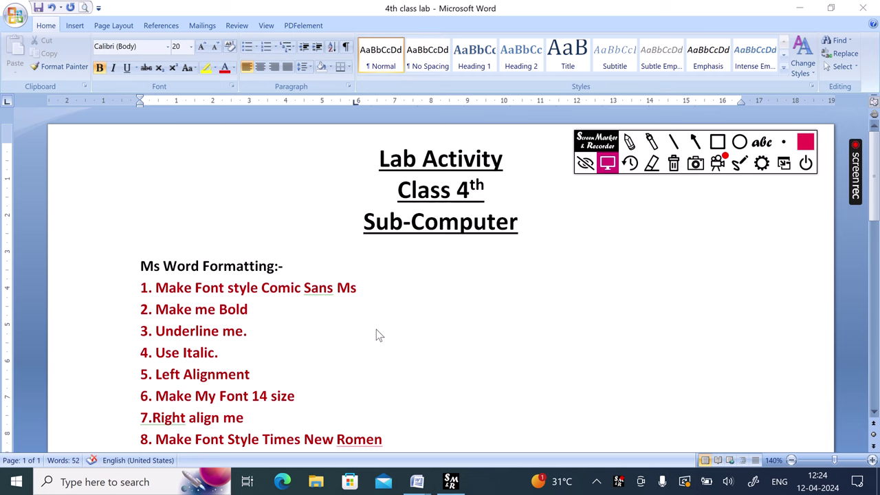
# Step: Select the word Birthday and change its font to Comic Sans MS
pyautogui.scroll(-1, 376, 329)
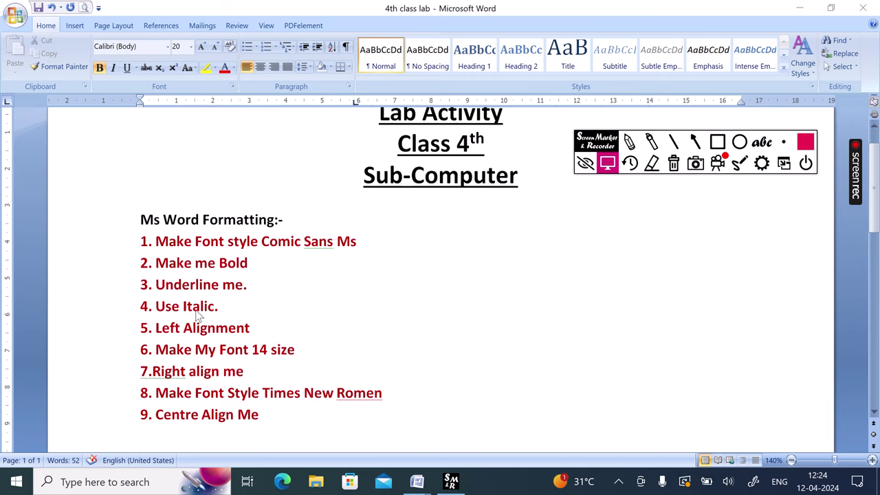
pyautogui.scroll(-1, 198, 314)
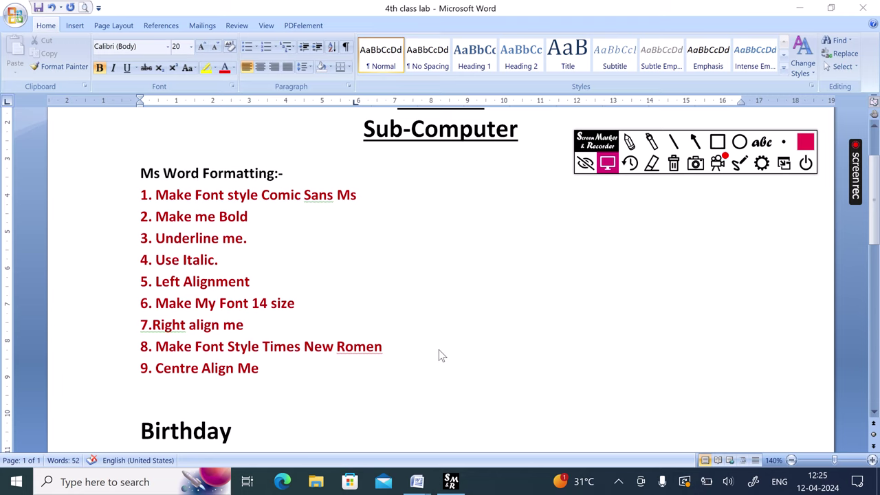
pyautogui.scroll(-1, 457, 361)
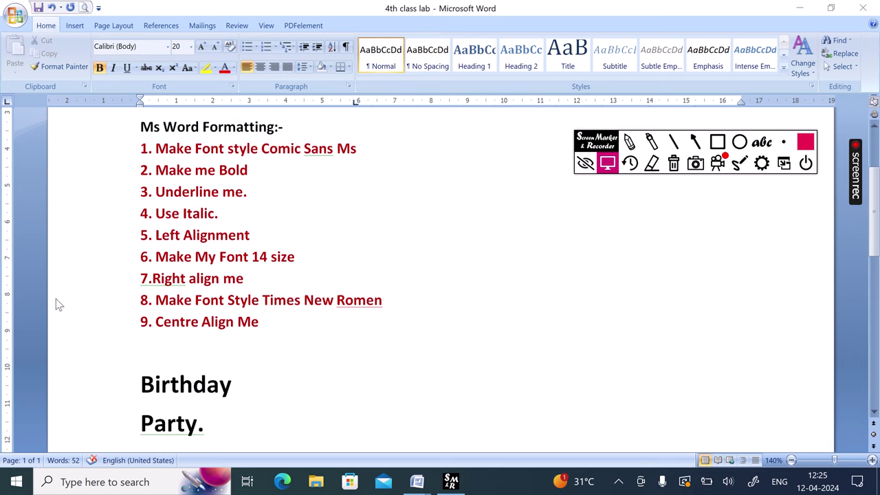
pyautogui.scroll(-1, 76, 429)
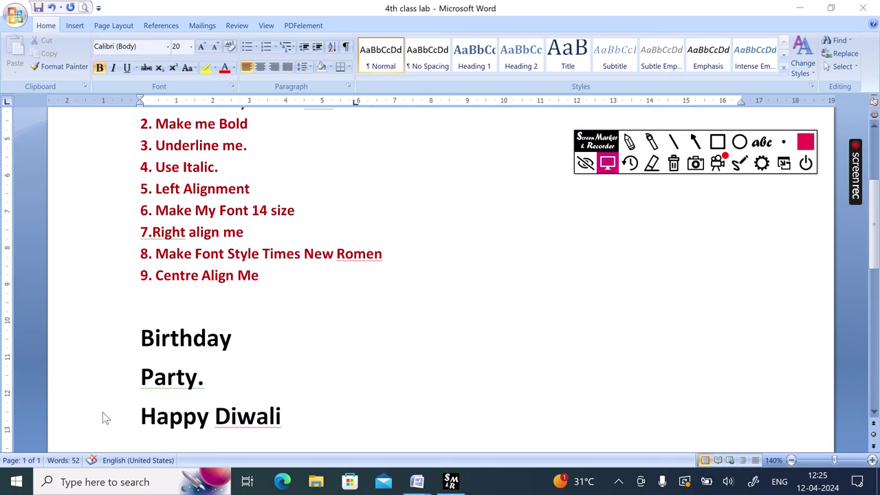
pyautogui.scroll(1, 103, 415)
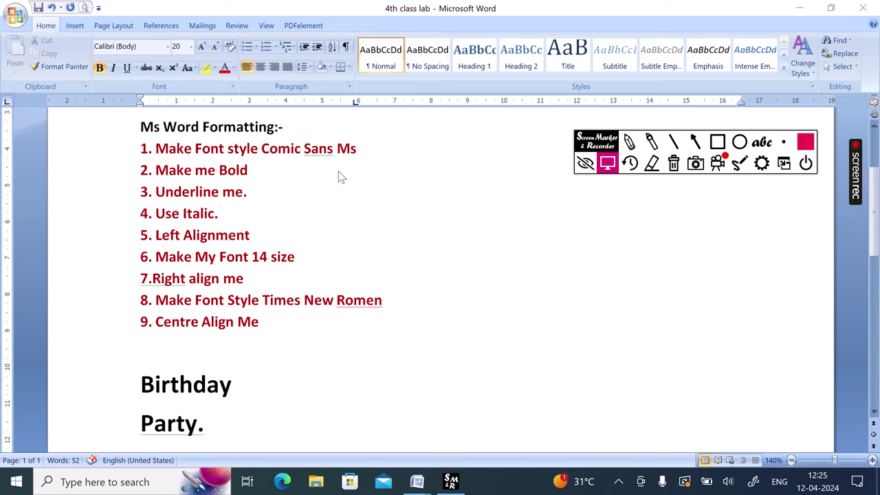
pyautogui.doubleClick(142, 387)
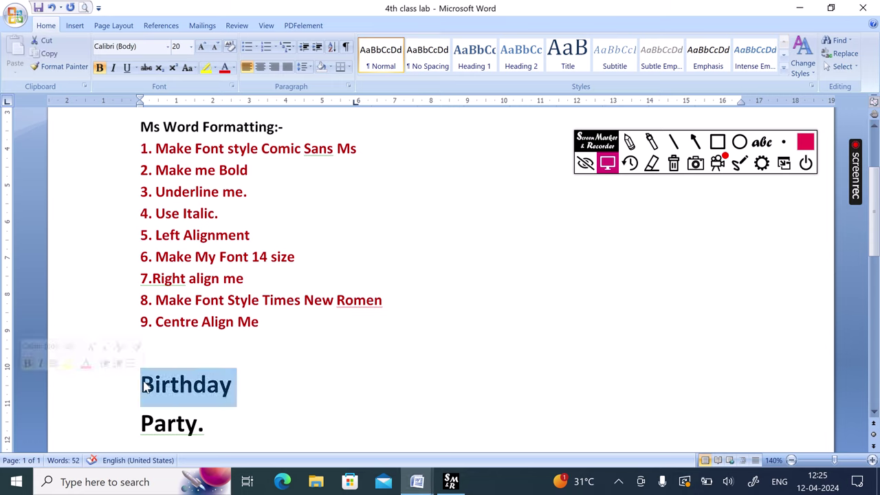
pyautogui.click(167, 47)
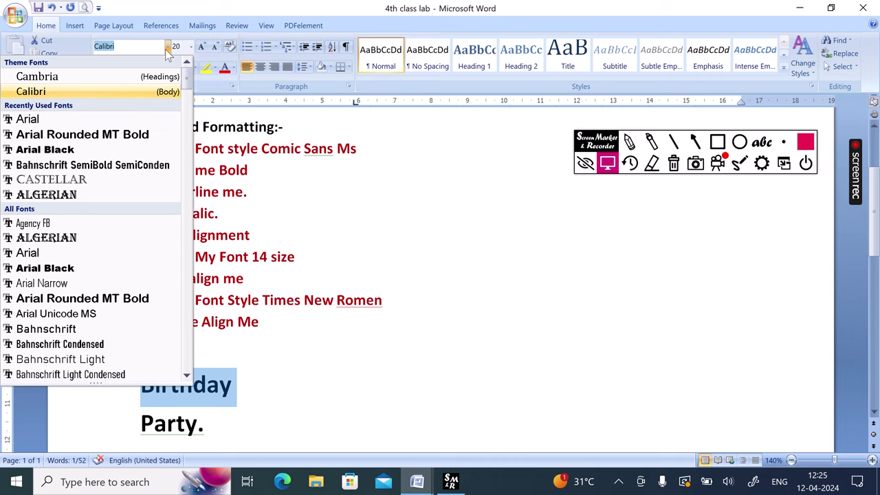
pyautogui.click(117, 76)
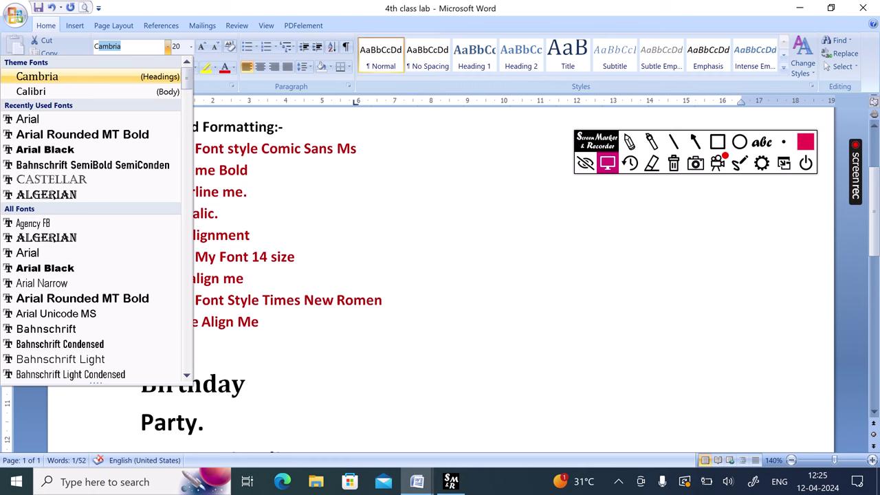
pyautogui.write('Co')
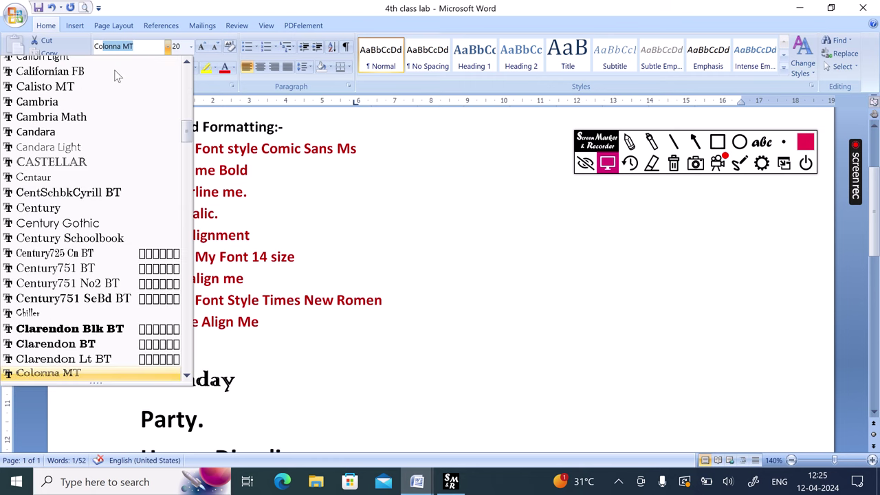
pyautogui.write('mic Sans')
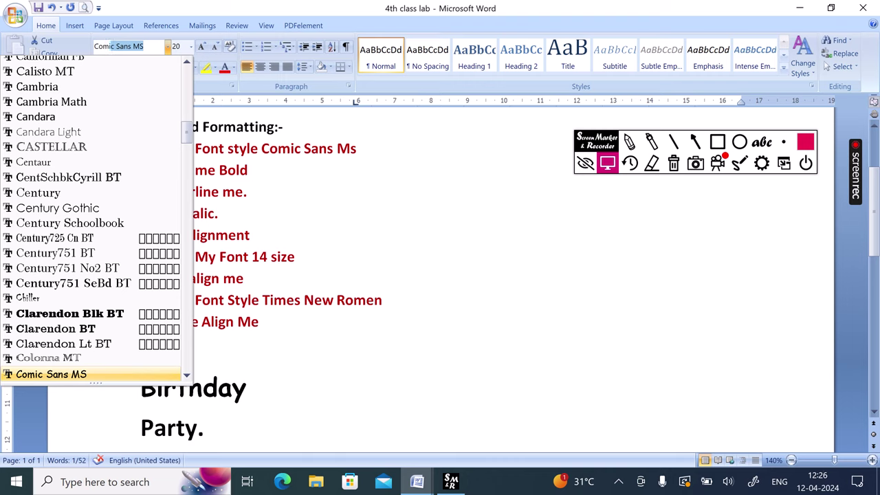
pyautogui.press('Return')
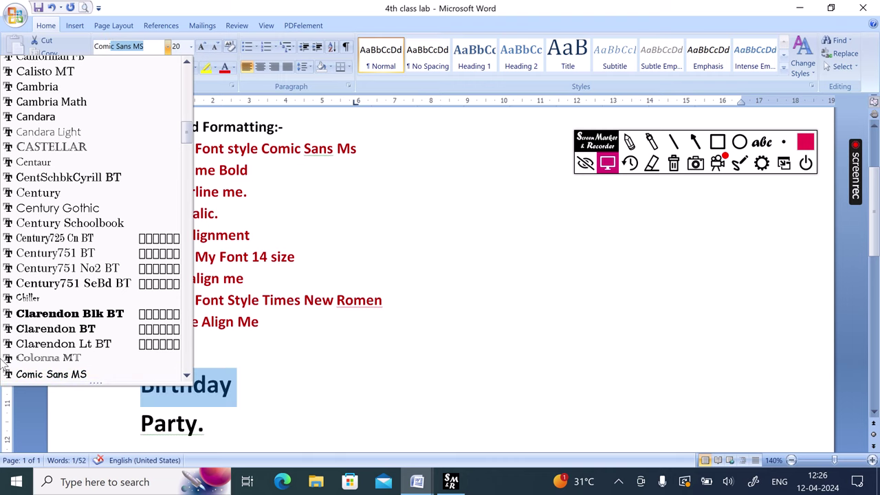
pyautogui.click(55, 377)
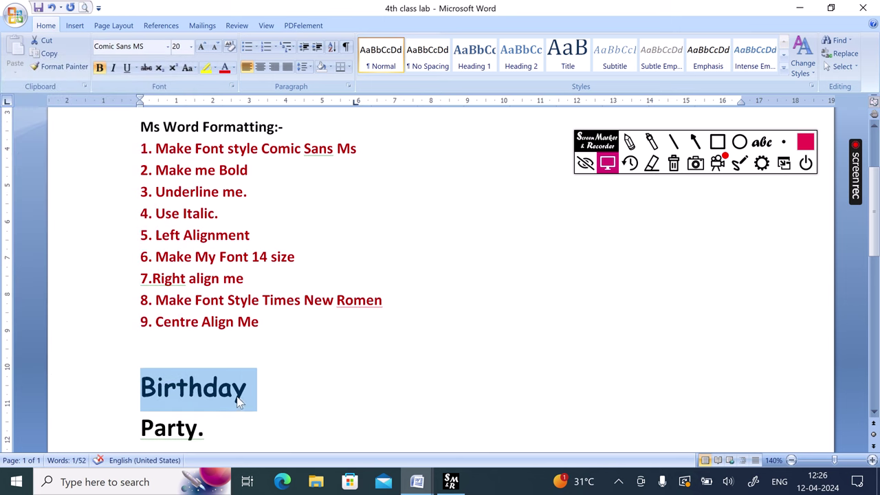
pyautogui.click(98, 70)
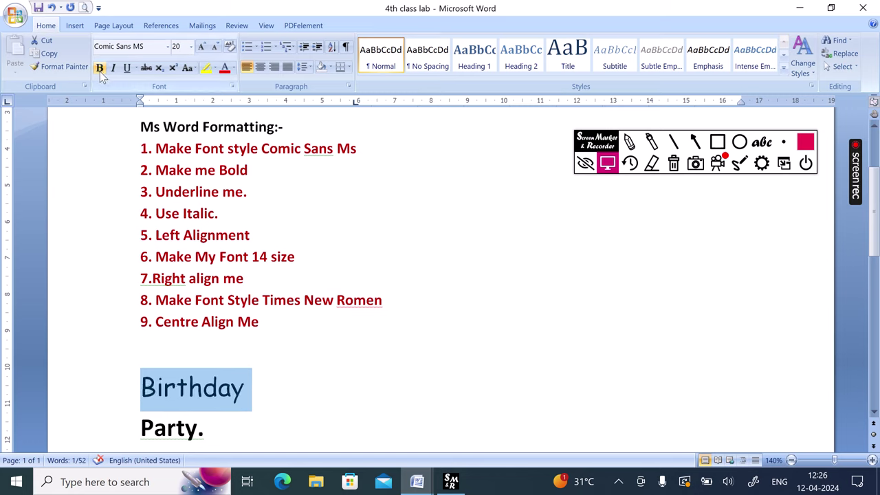
pyautogui.click(99, 71)
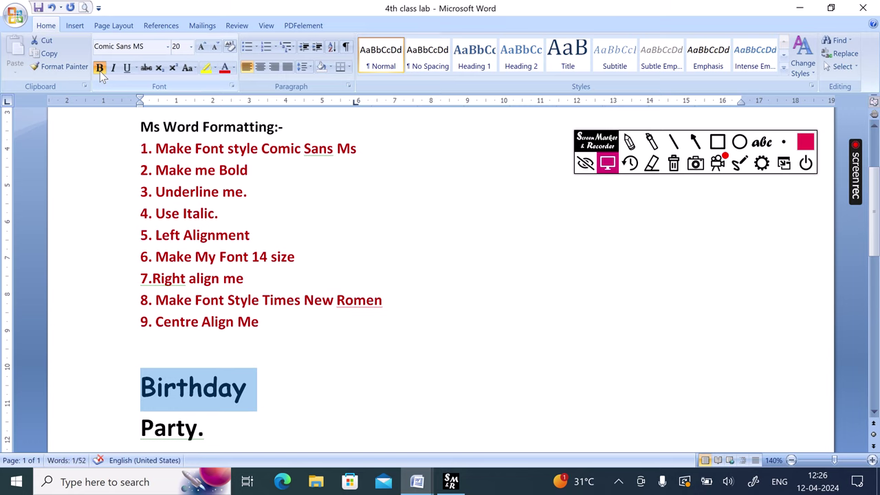
pyautogui.click(99, 71)
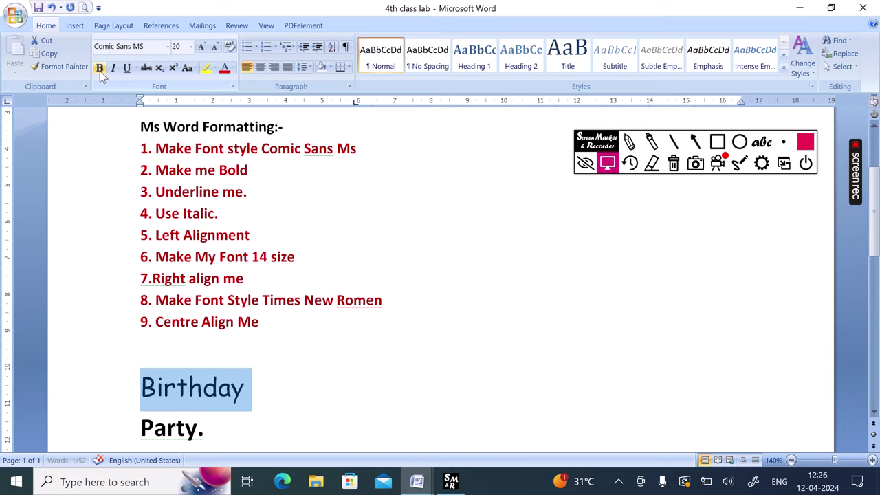
pyautogui.click(133, 396)
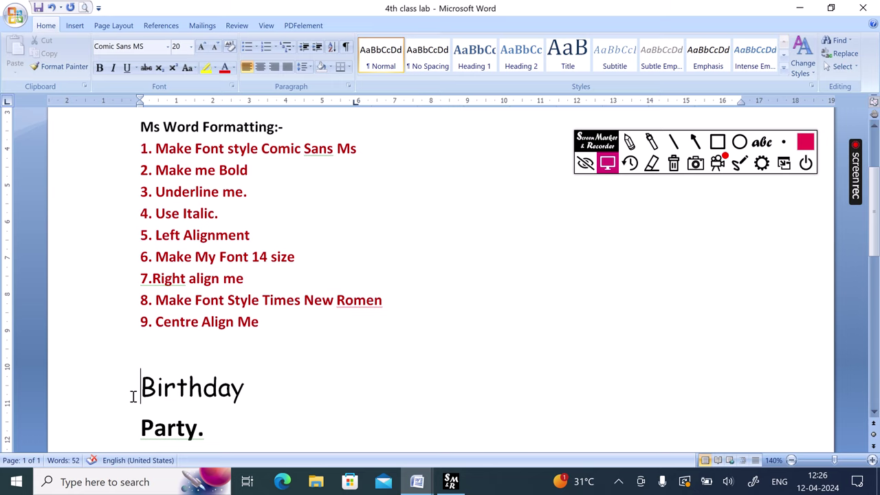
pyautogui.moveTo(133, 396); pyautogui.dragTo(283, 401)
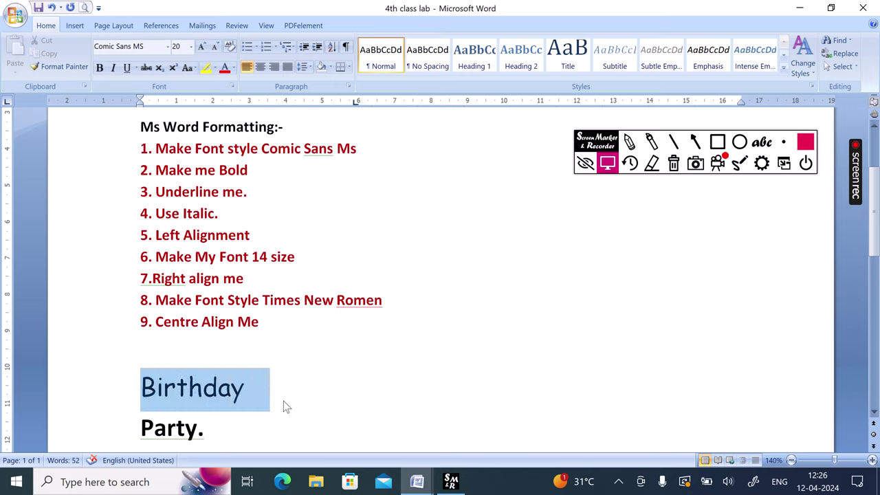
pyautogui.click(103, 73)
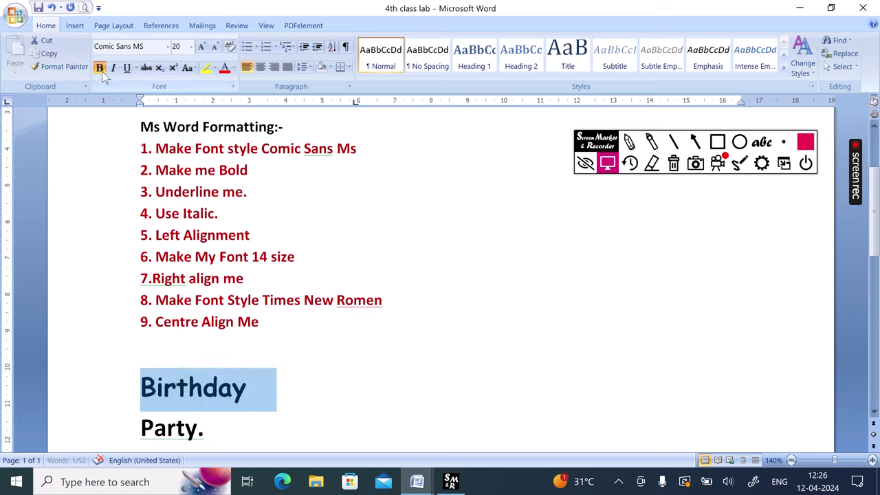
pyautogui.click(64, 428)
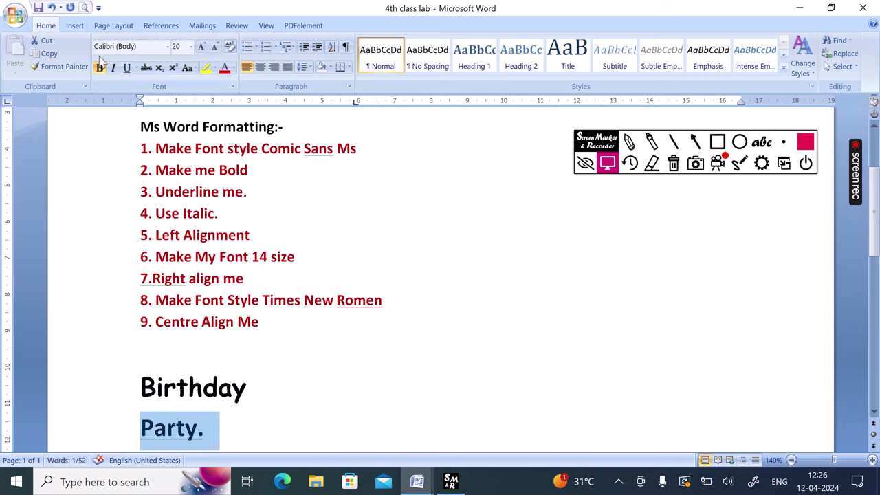
pyautogui.scroll(-1, 319, 224)
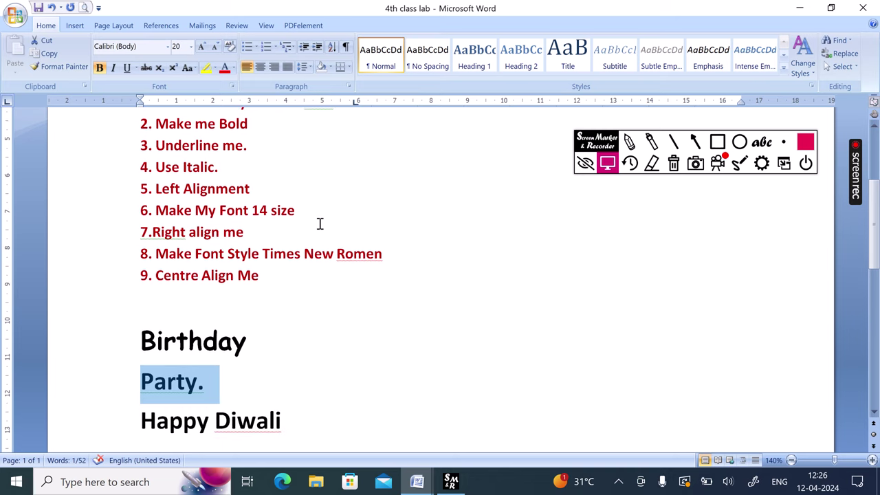
pyautogui.click(156, 341)
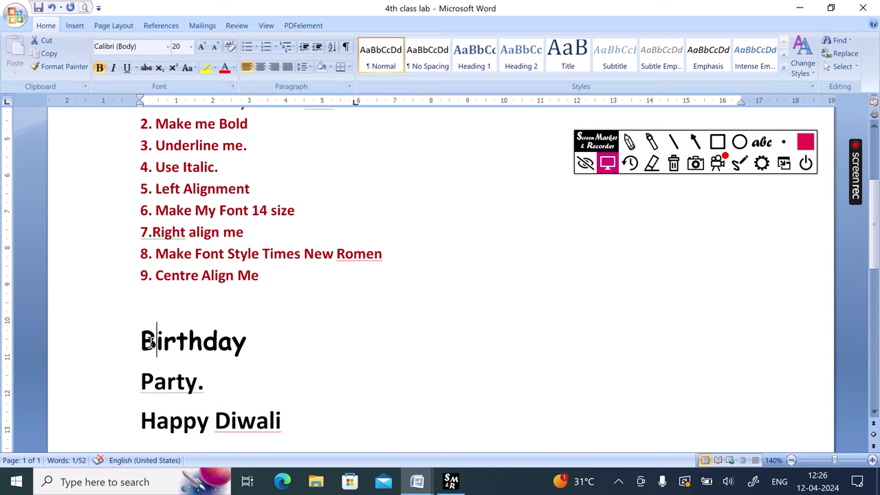
pyautogui.moveTo(140, 342); pyautogui.dragTo(247, 346)
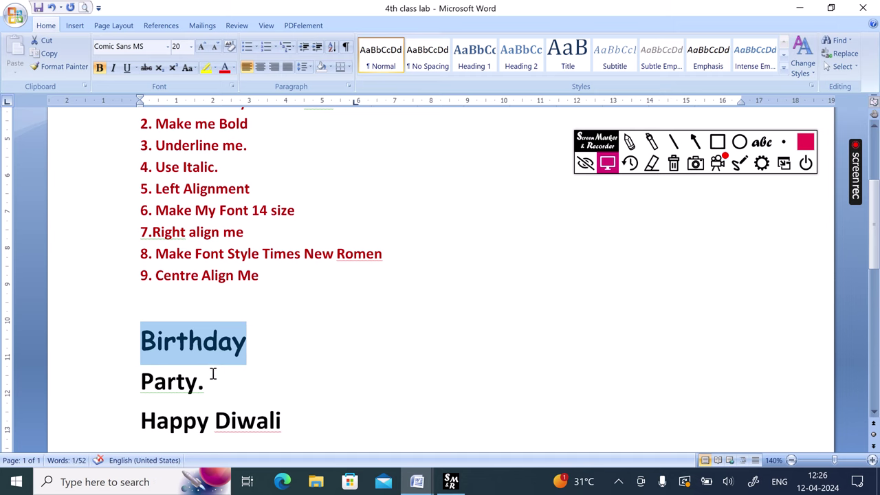
pyautogui.scroll(1, 275, 357)
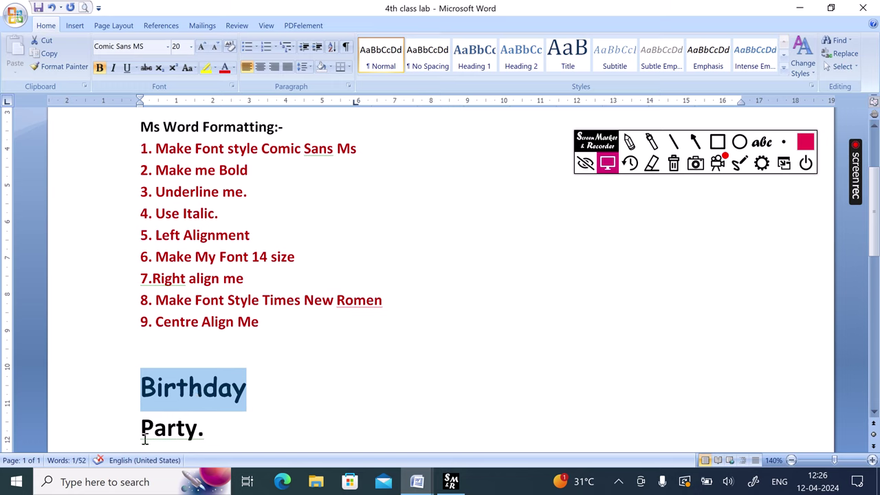
# Step: Underline the Birthday line, checking the Font dialog's underline options and closing it unchanged
pyautogui.click(126, 70)
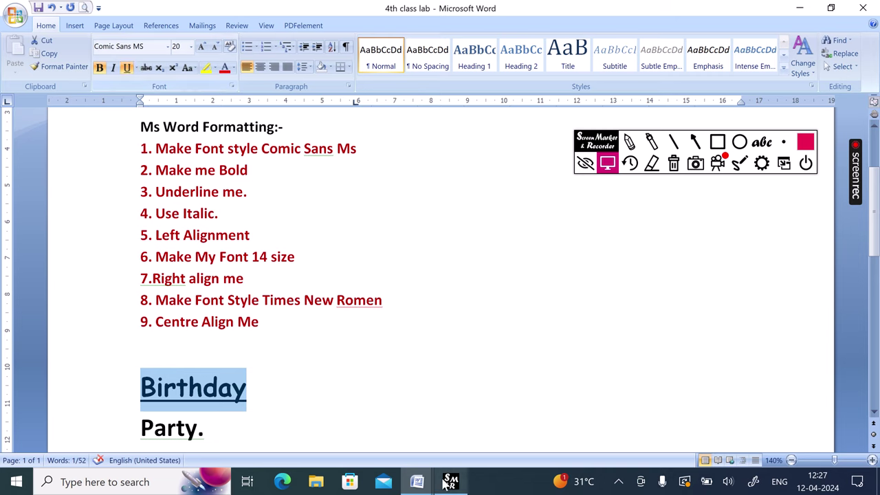
pyautogui.click(391, 398)
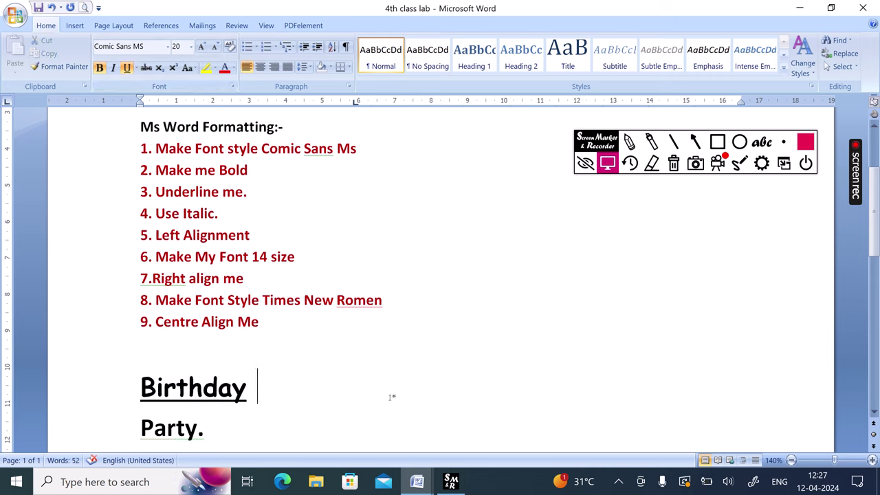
pyautogui.click(127, 385)
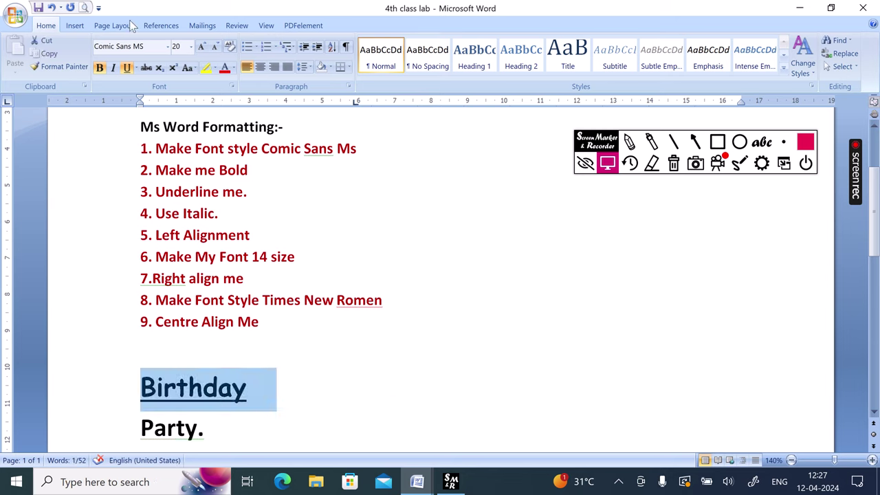
pyautogui.click(136, 70)
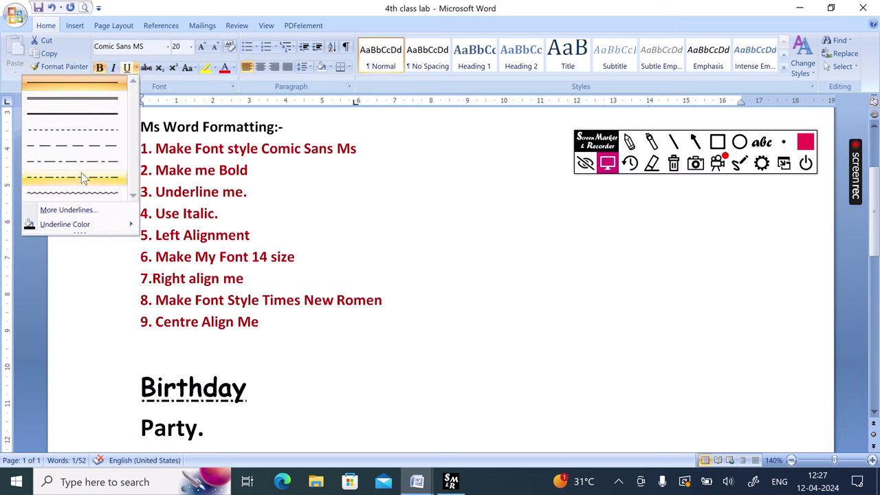
pyautogui.click(83, 211)
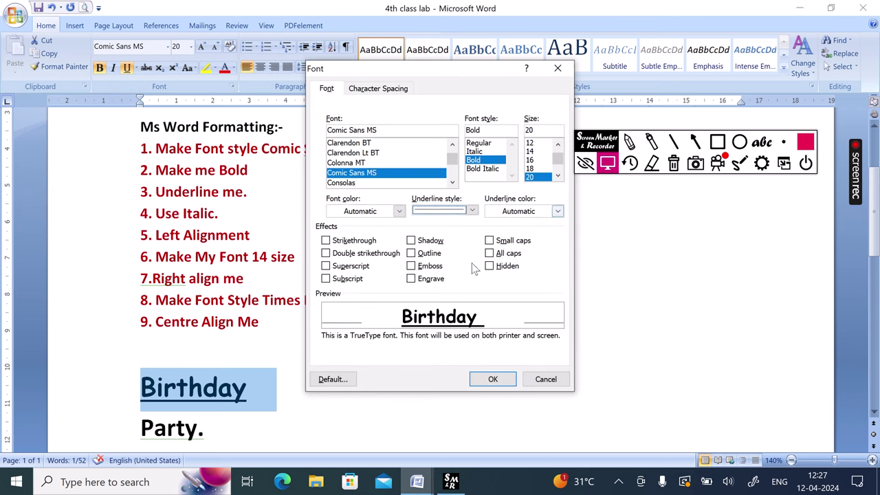
pyautogui.click(561, 382)
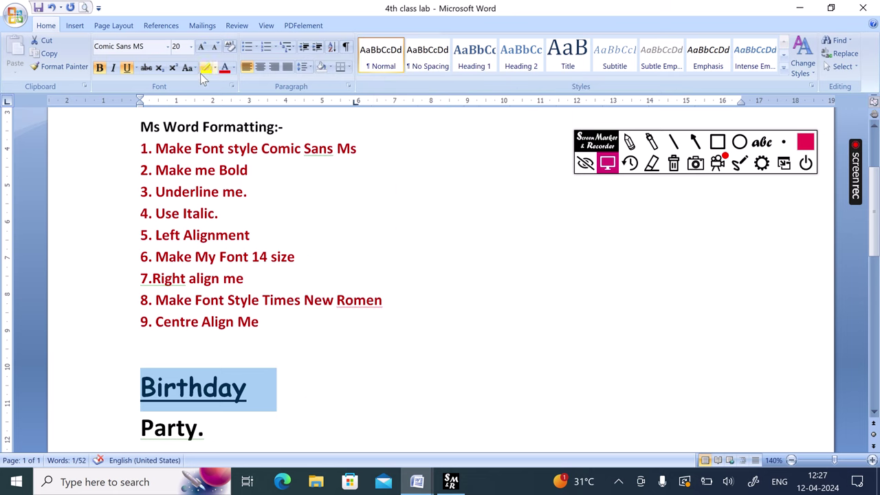
# Step: Set the Birthday underline colour to Red from Standard Colors
pyautogui.click(136, 68)
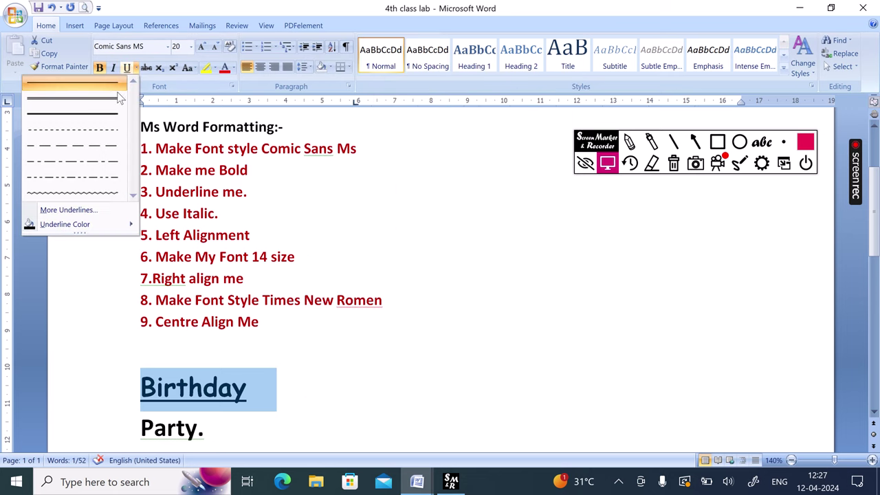
pyautogui.moveTo(86, 230)
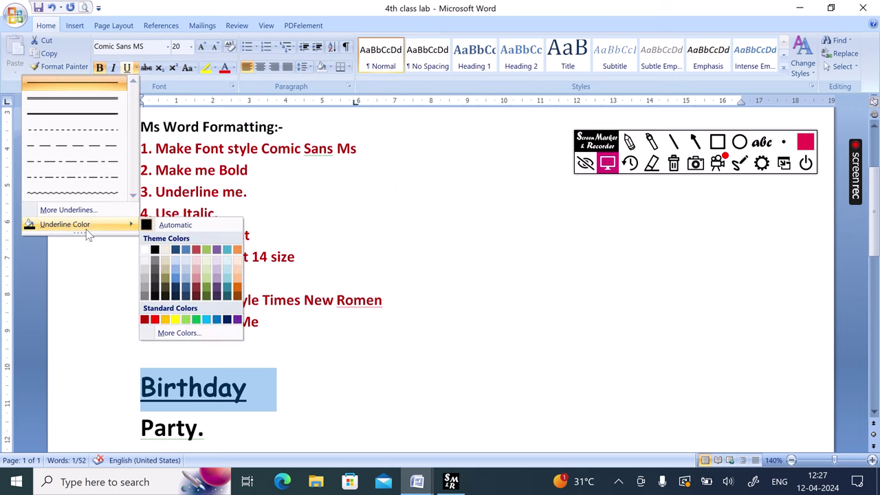
pyautogui.click(156, 321)
pyautogui.click(257, 411)
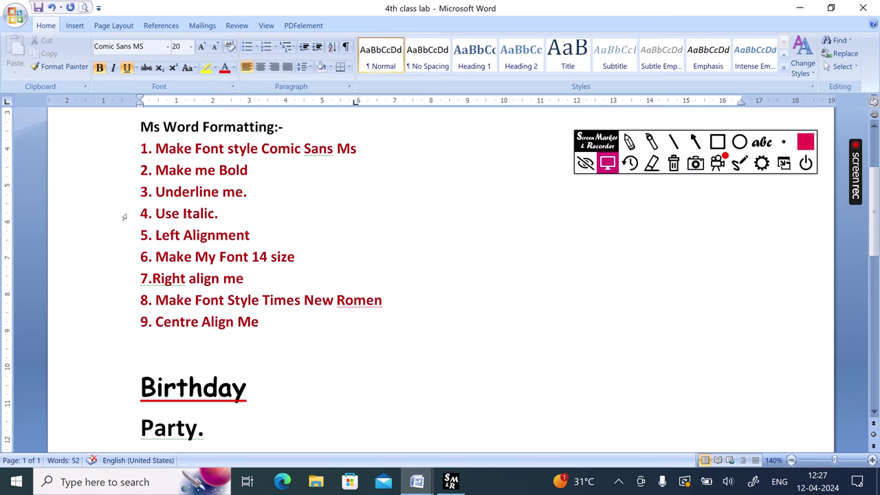
# Step: Select the Party. line and apply both bold and italic to it
pyautogui.scroll(-1, 124, 217)
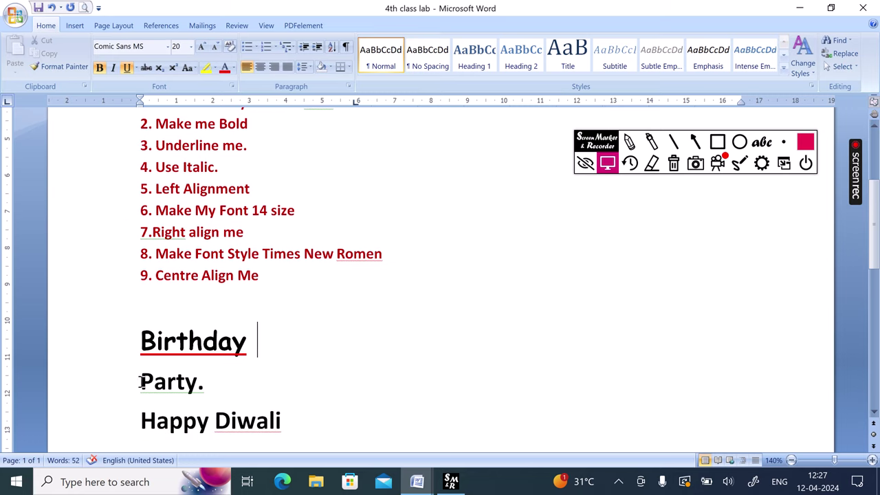
pyautogui.moveTo(141, 382); pyautogui.dragTo(234, 395)
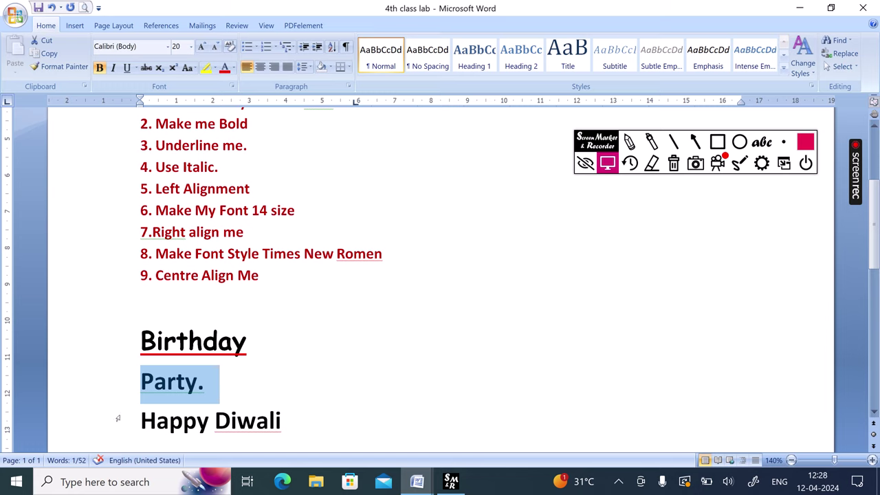
pyautogui.click(114, 68)
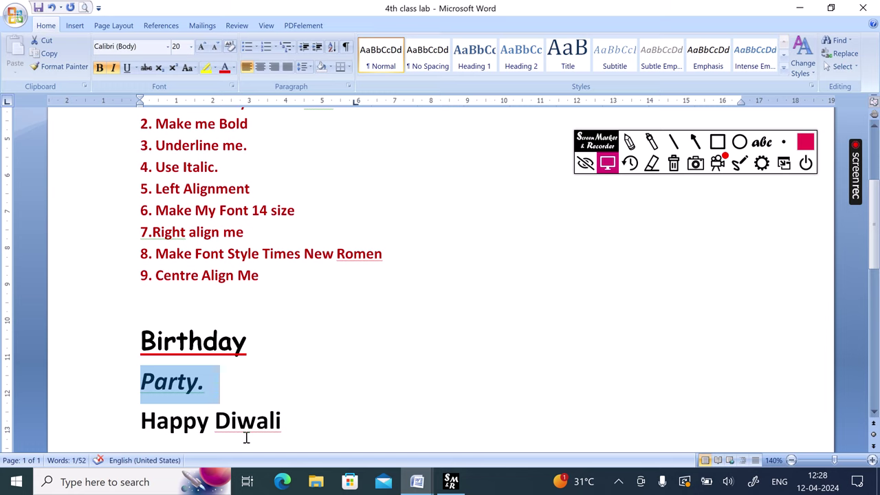
pyautogui.click(114, 67)
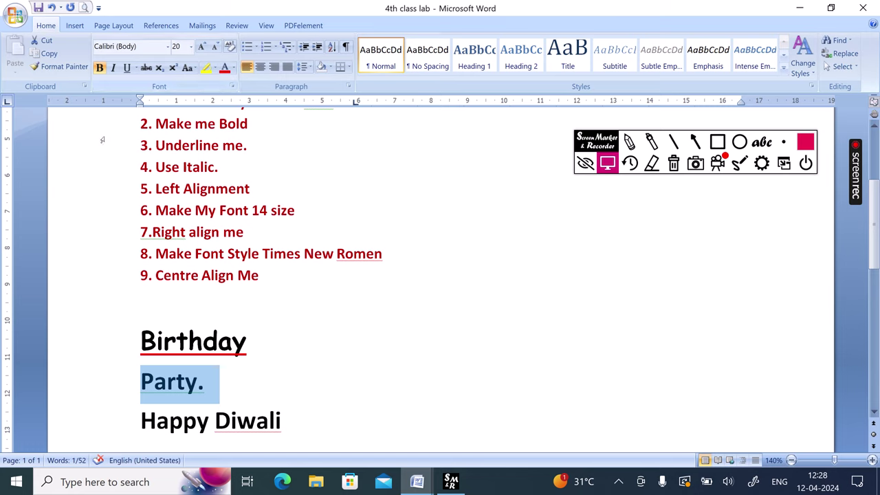
pyautogui.click(100, 69)
pyautogui.click(223, 386)
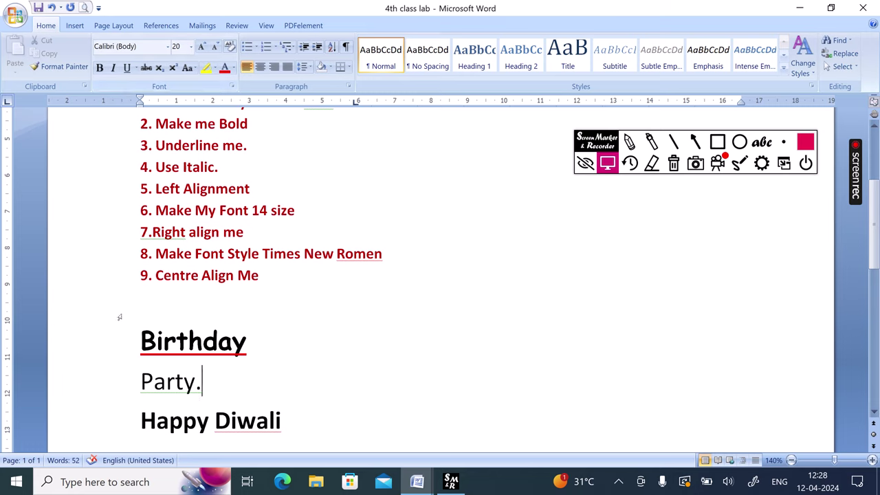
pyautogui.moveTo(141, 382); pyautogui.dragTo(216, 388)
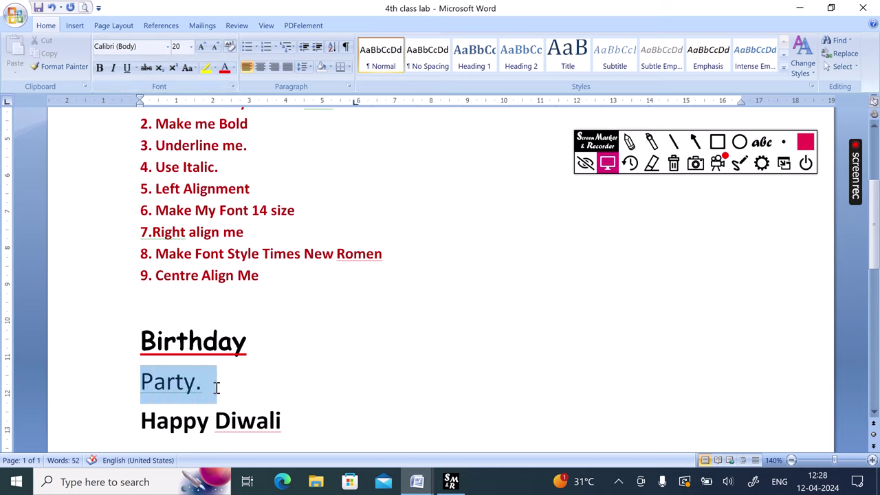
pyautogui.click(113, 67)
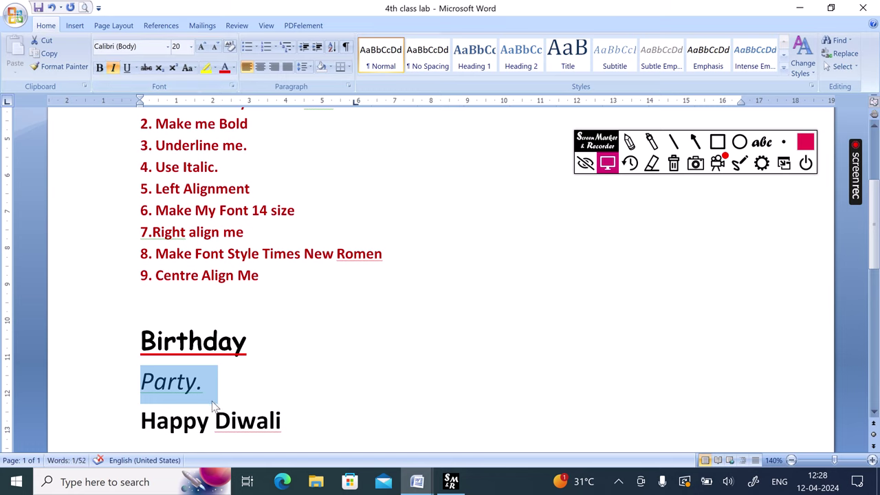
pyautogui.click(99, 69)
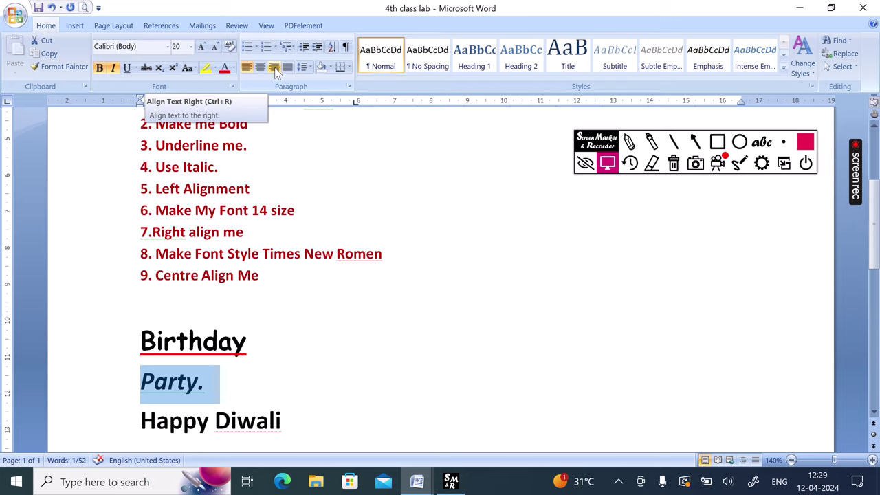
# Step: Keep Party. left-aligned and set its font size to 14 pt
pyautogui.click(274, 67)
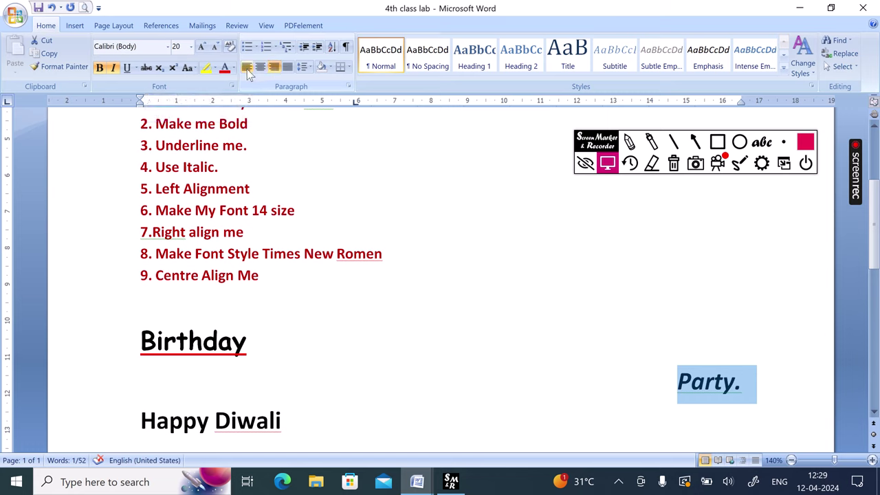
pyautogui.click(248, 71)
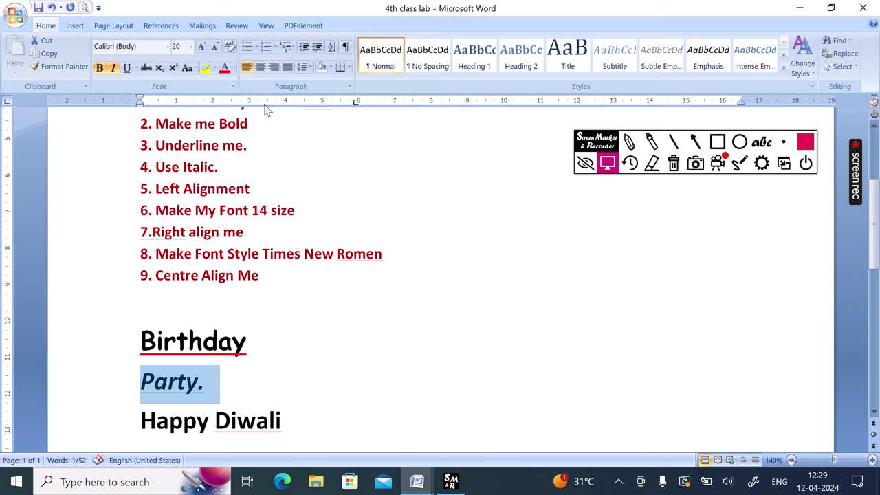
pyautogui.click(192, 54)
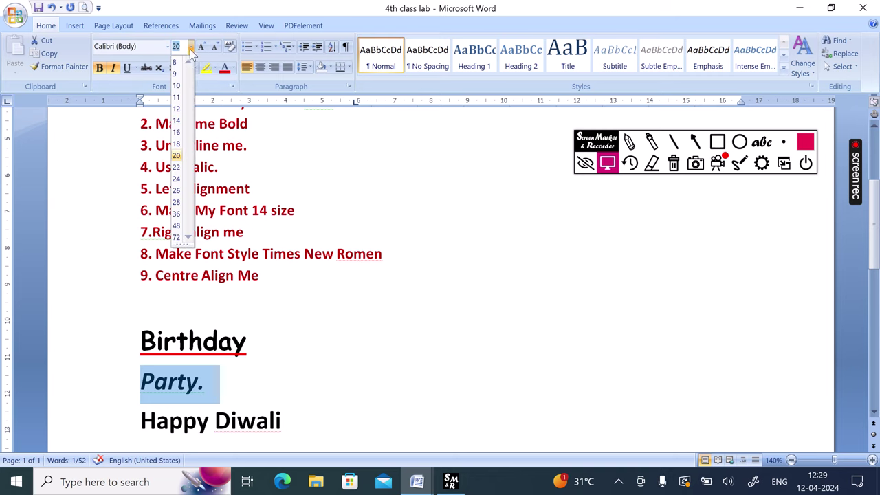
pyautogui.click(178, 122)
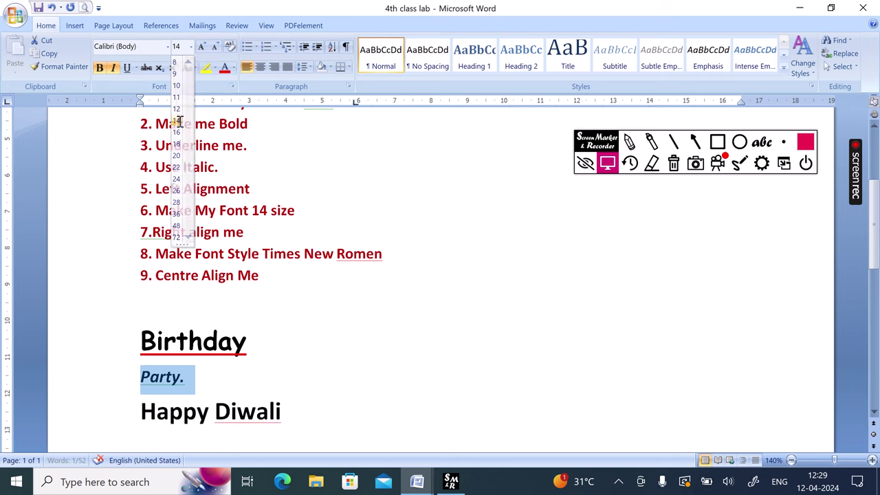
pyautogui.click(262, 367)
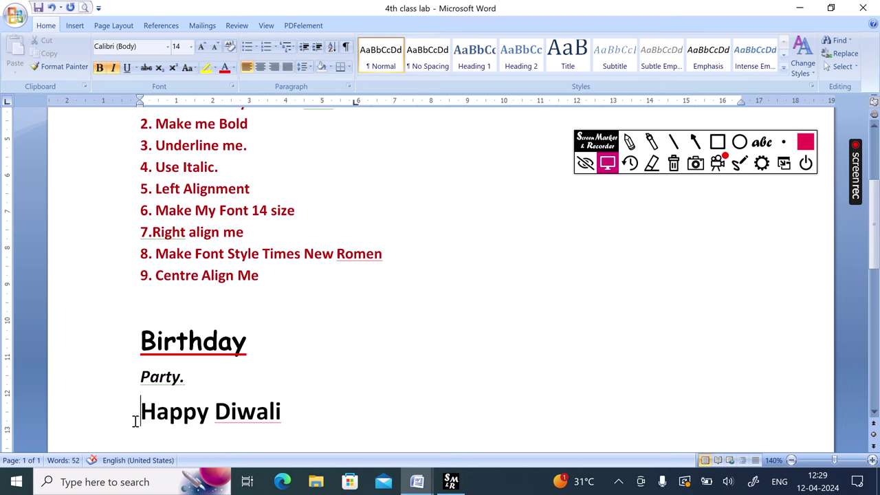
# Step: Right-align the Happy Diwali line and set it in Times New Roman
pyautogui.moveTo(137, 421); pyautogui.dragTo(299, 420)
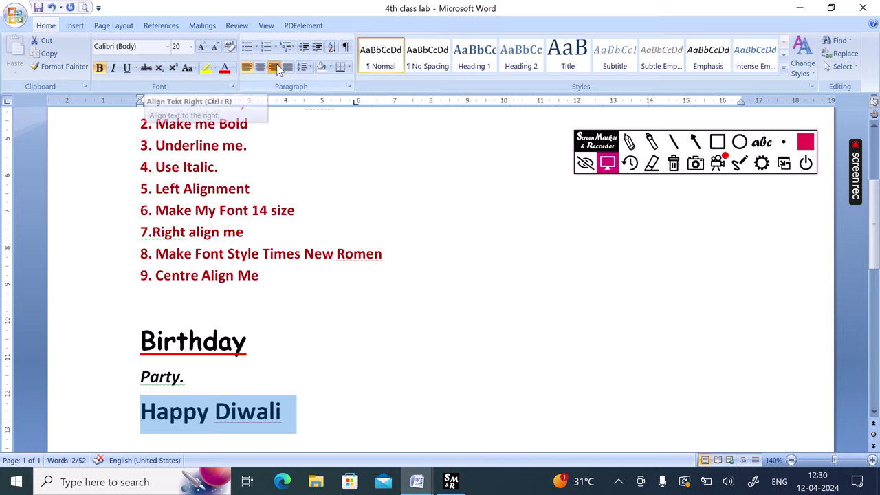
pyautogui.click(276, 64)
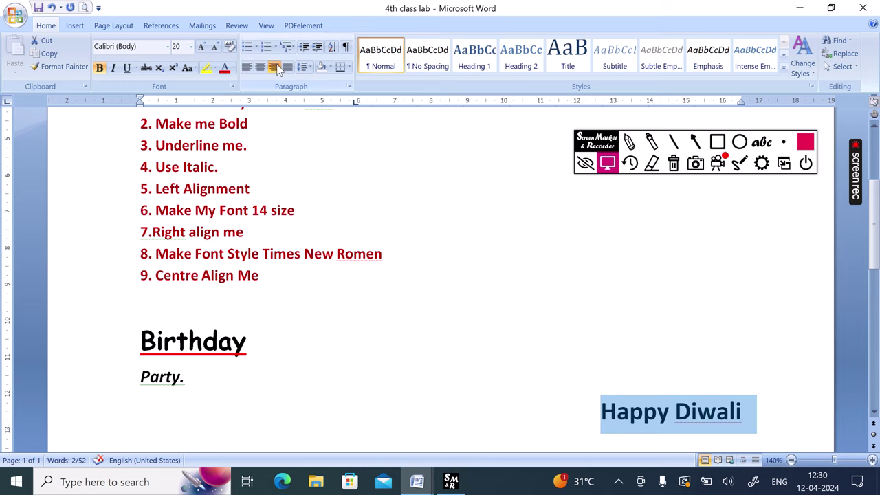
pyautogui.click(166, 48)
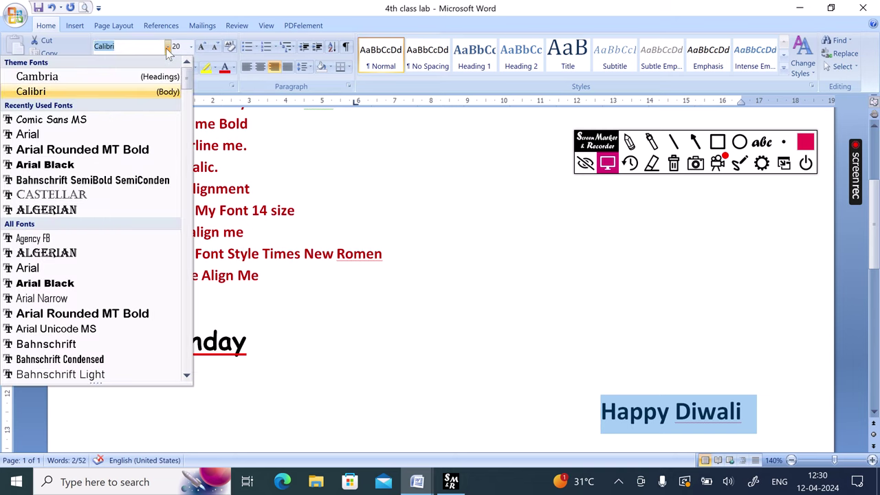
pyautogui.write('Tahoma')
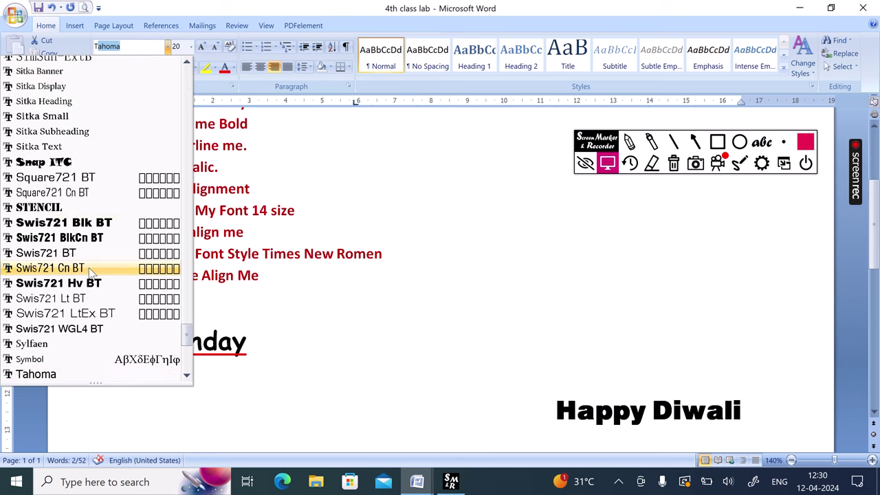
pyautogui.click(187, 377)
pyautogui.scroll(-3, 189, 380)
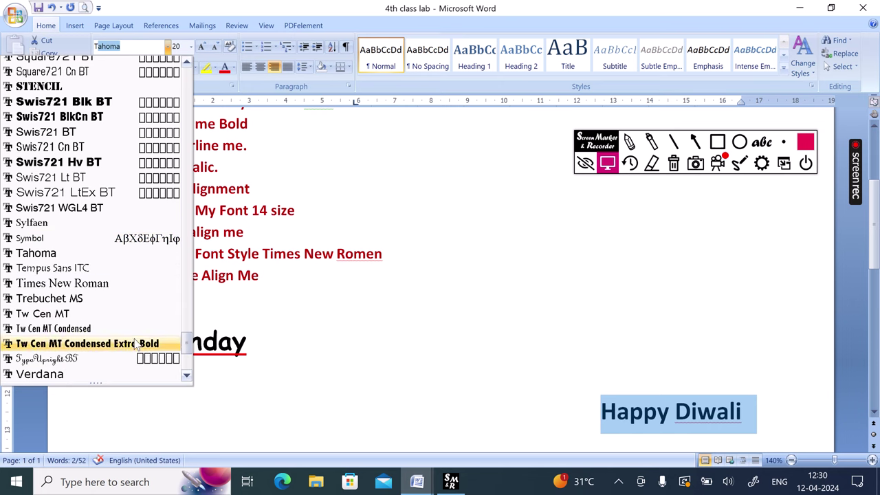
pyautogui.click(89, 284)
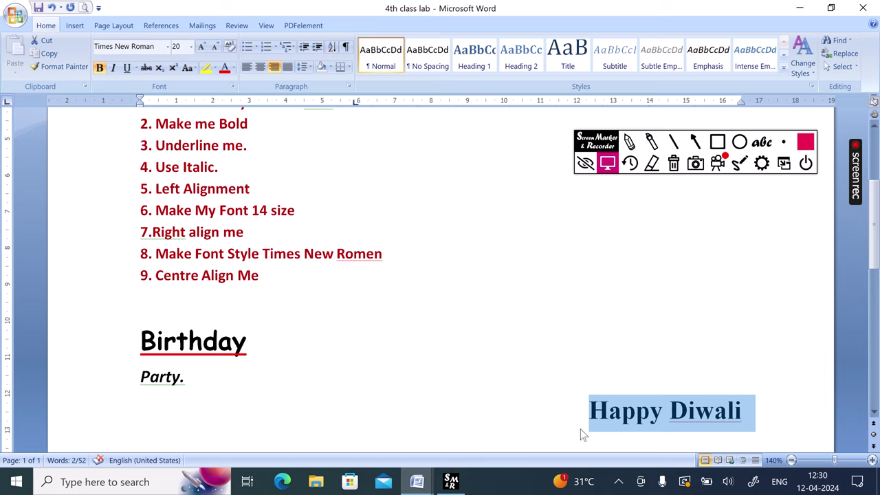
# Step: Change the Happy Diwali line from right-aligned to centred
pyautogui.click(255, 68)
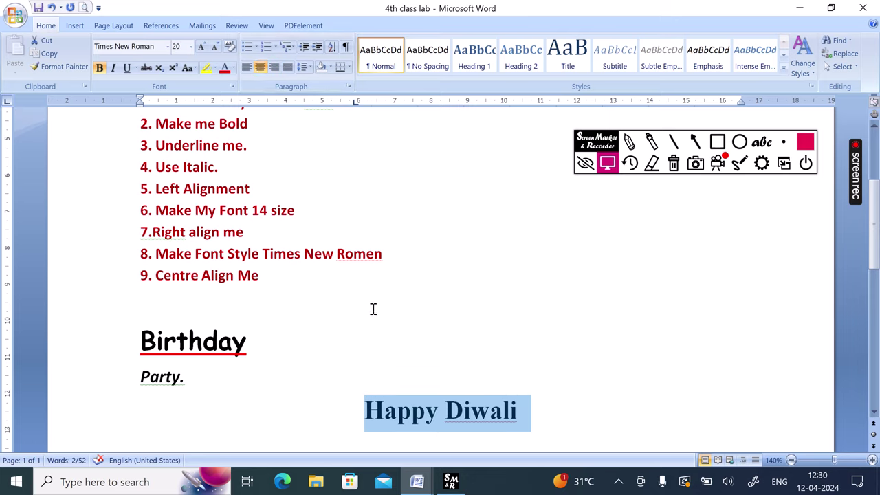
pyautogui.scroll(1, 373, 309)
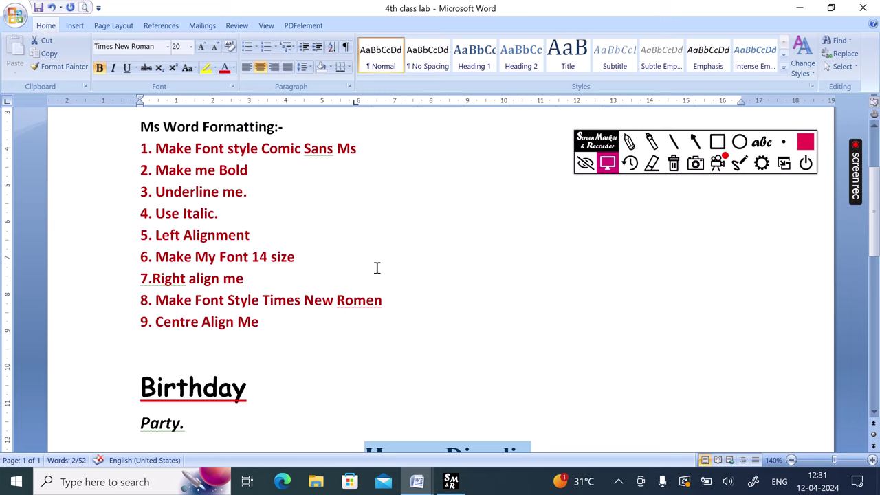
pyautogui.scroll(-1, 376, 268)
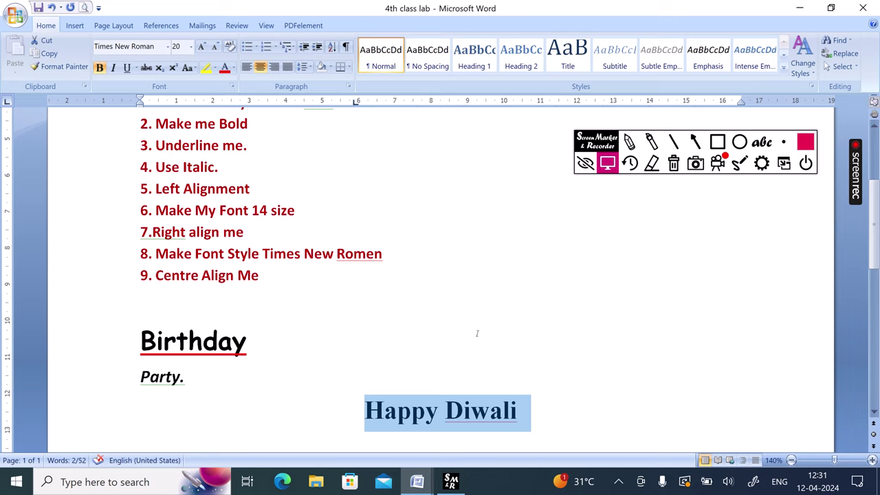
pyautogui.scroll(-2, 479, 304)
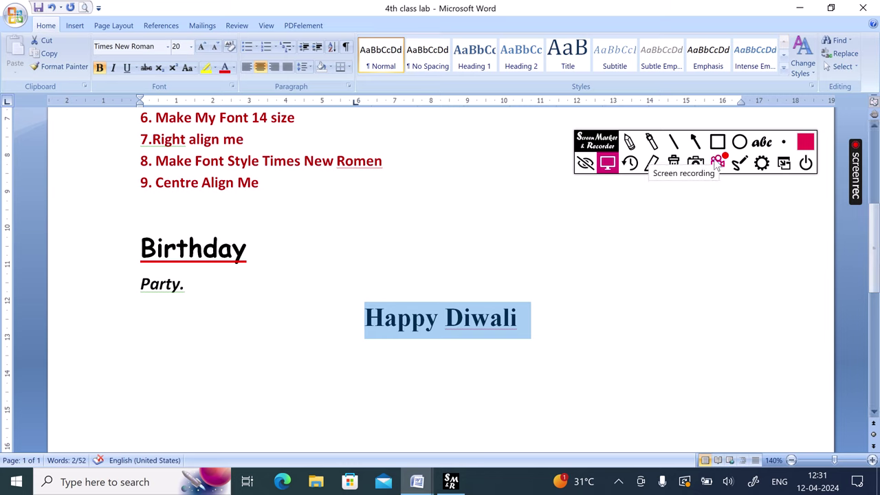
pyautogui.click(806, 162)
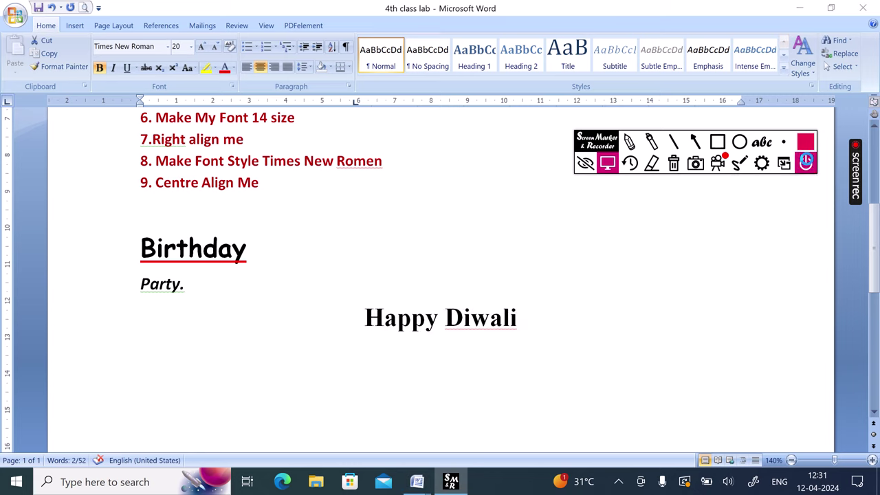